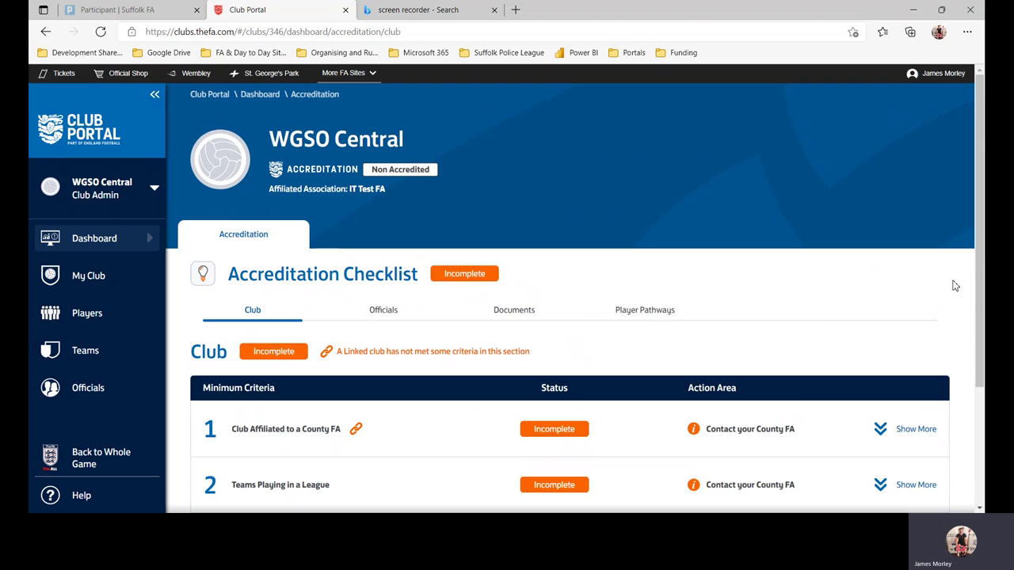
- Review the four minimum criteria in the Club section of the WGSO Central accreditation checklist
scroll(953, 285, "down", 1)
scroll(952, 286, "up", 1)
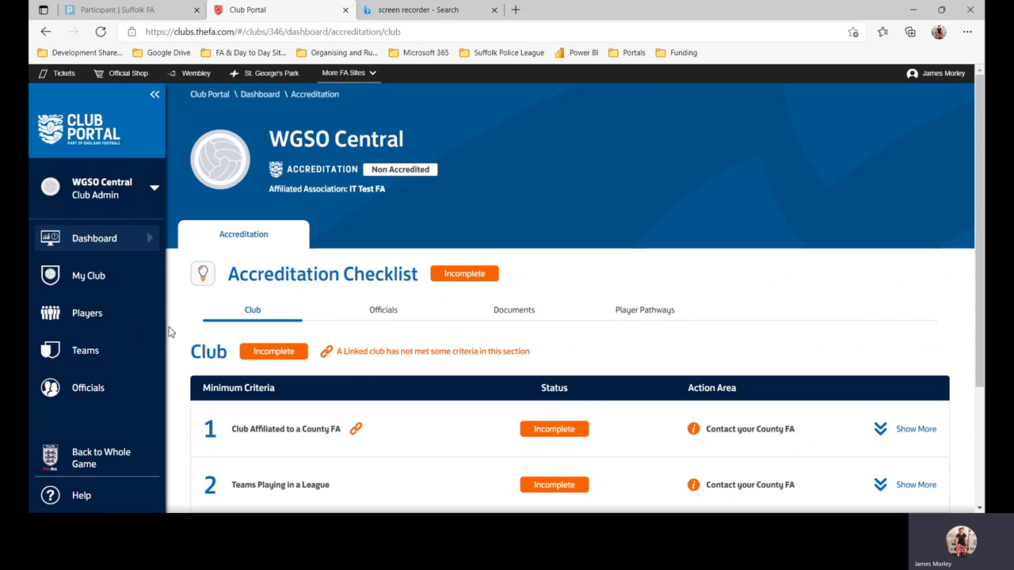
scroll(169, 332, "down", 1)
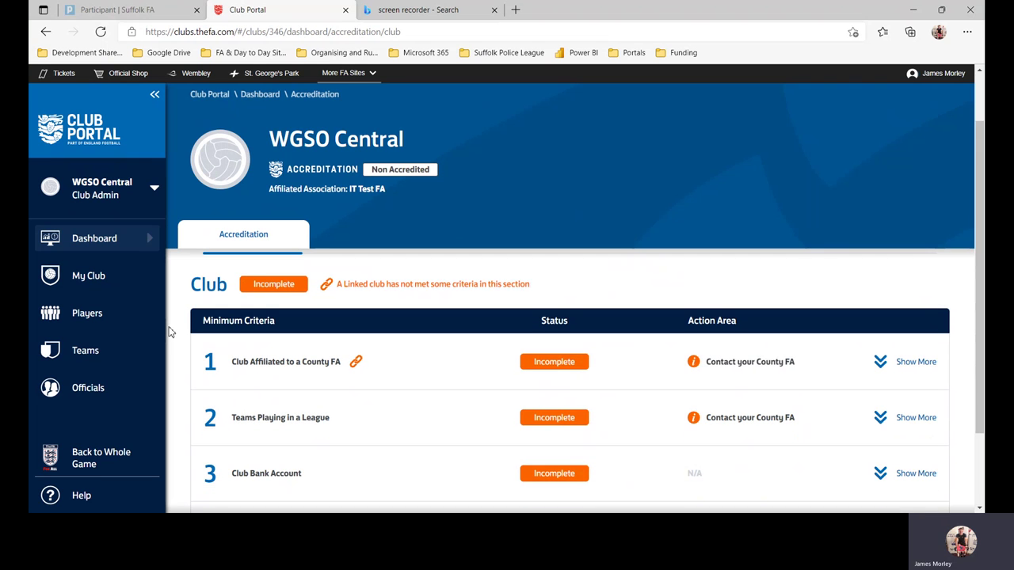
scroll(169, 332, "down", 2)
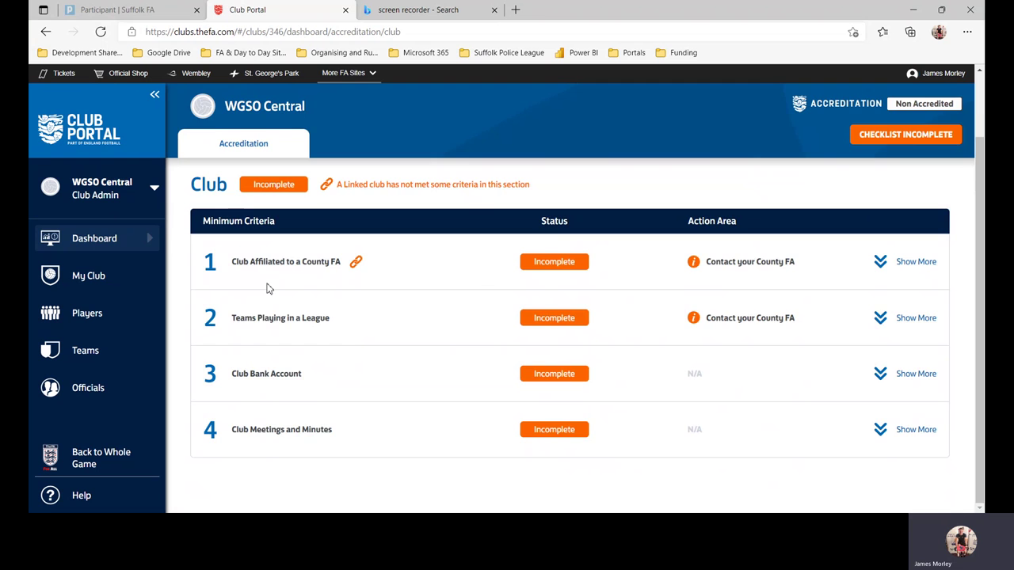
scroll(267, 287, "up", 3)
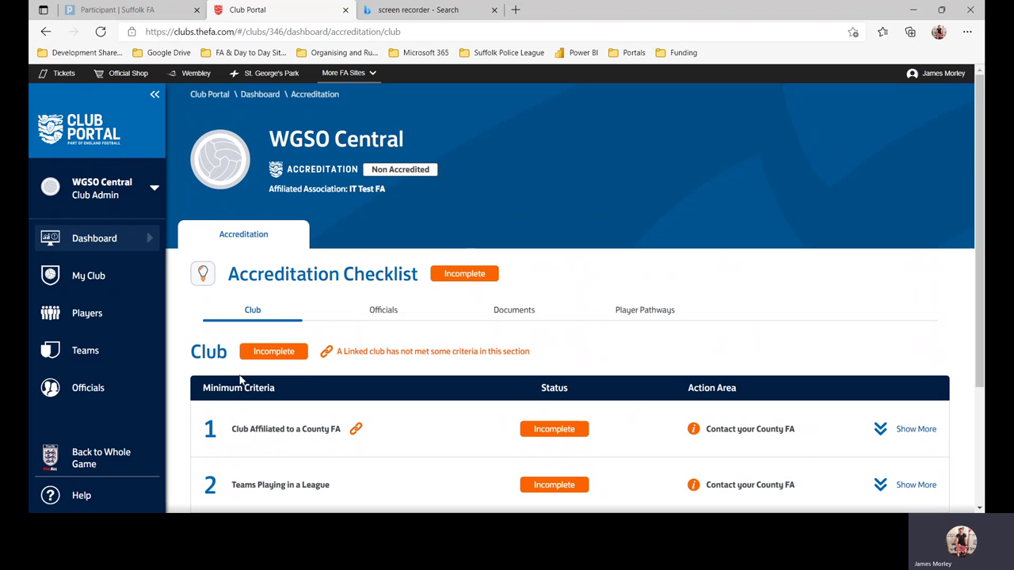
scroll(316, 361, "down", 1)
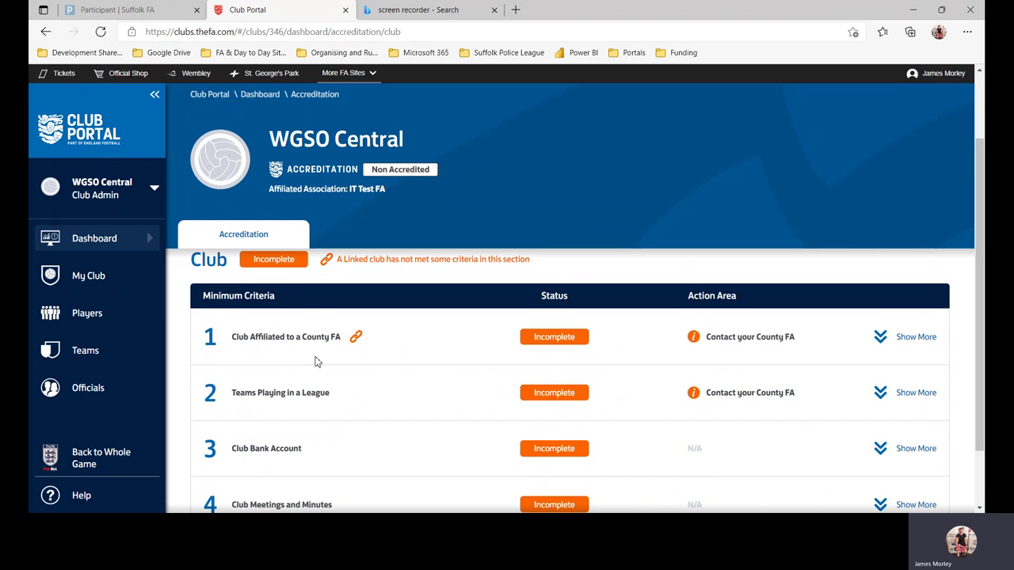
scroll(654, 385, "down", 1)
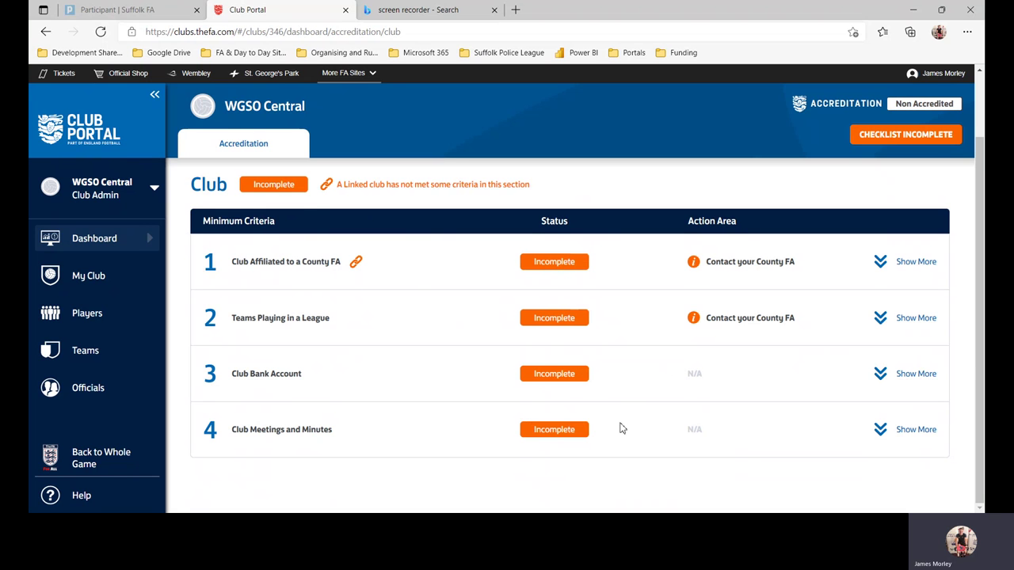
- View the requirements and questions of the Club Bank Account and Club Meetings and Minutes criteria, collapsing each after reading
left_click(881, 375)
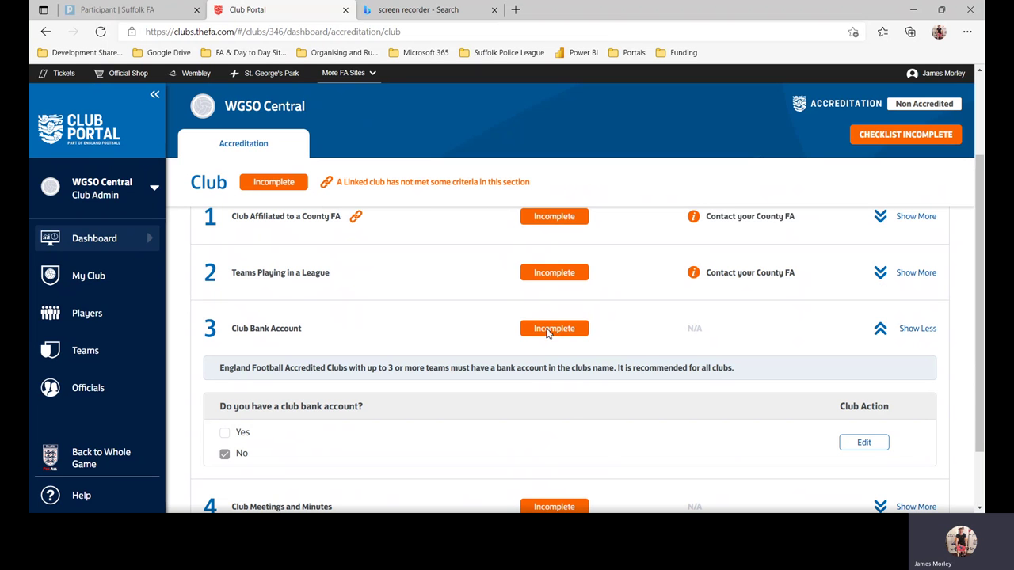
left_click(881, 331)
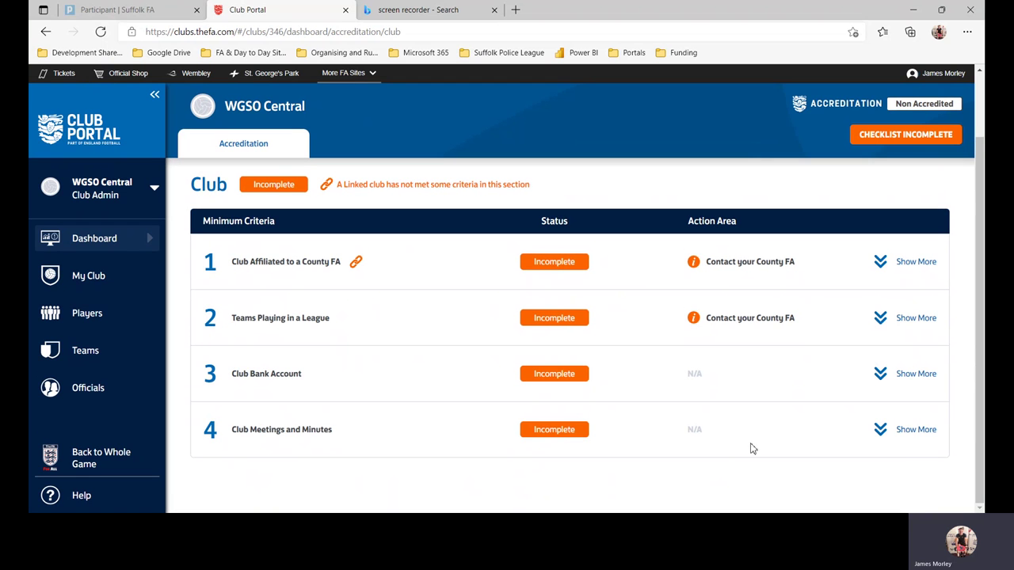
left_click(879, 429)
scroll(702, 366, "down", 1)
scroll(685, 365, "up", 1)
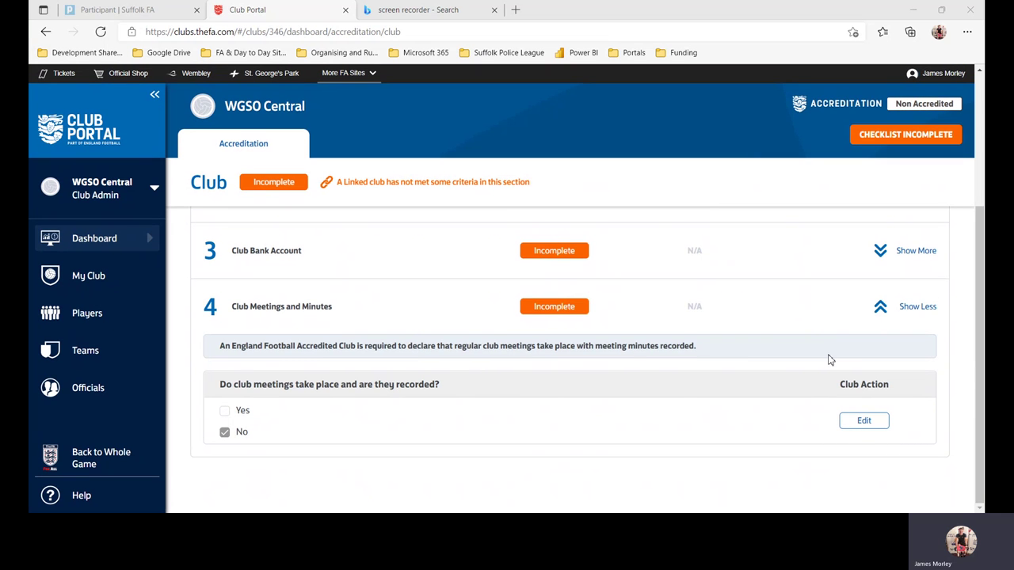
left_click(881, 307)
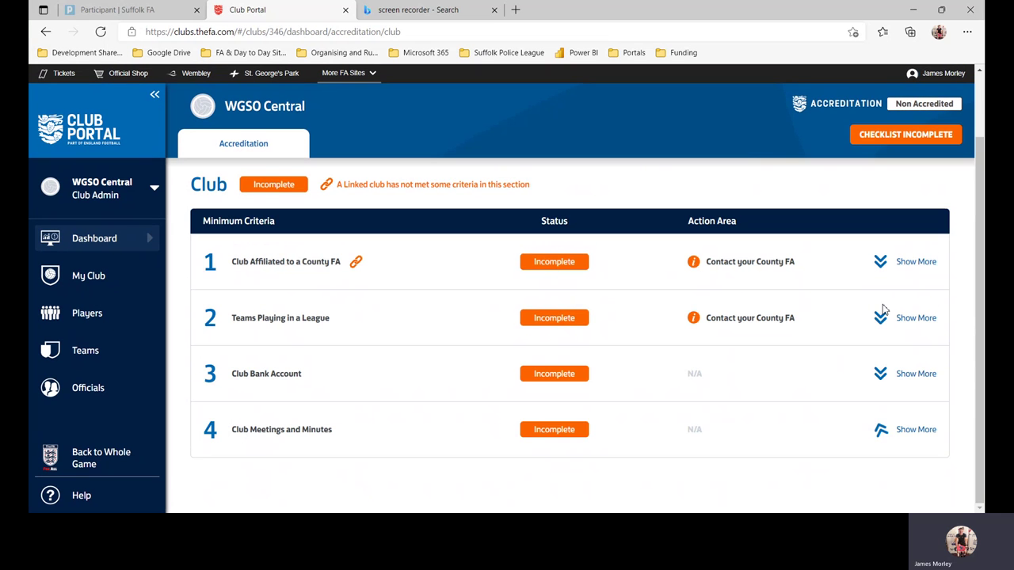
- Open the Officials section of the accreditation checklist and review its criteria and the action information for the incomplete ones
scroll(420, 324, "up", 2)
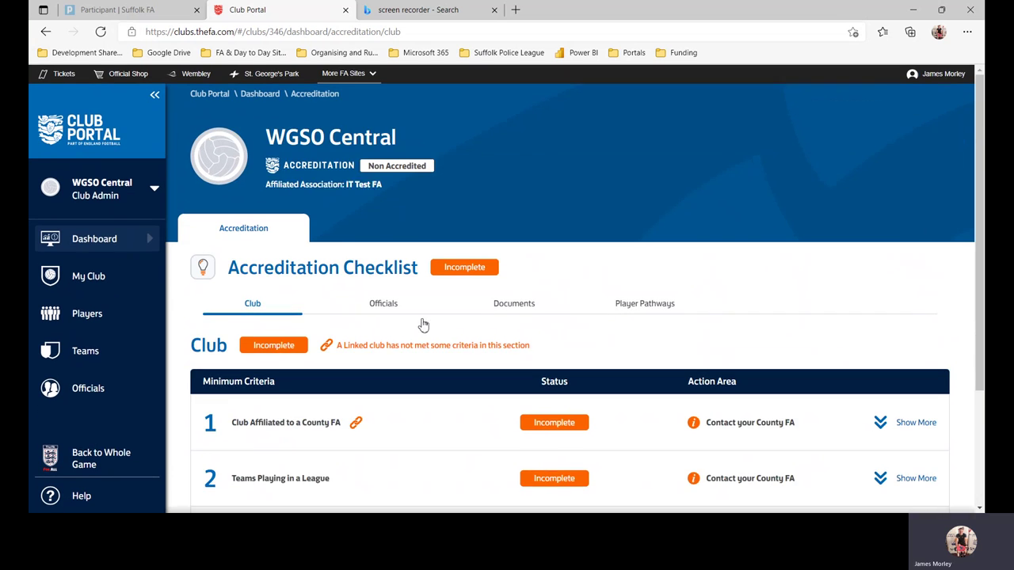
left_click(385, 310)
scroll(388, 312, "down", 1)
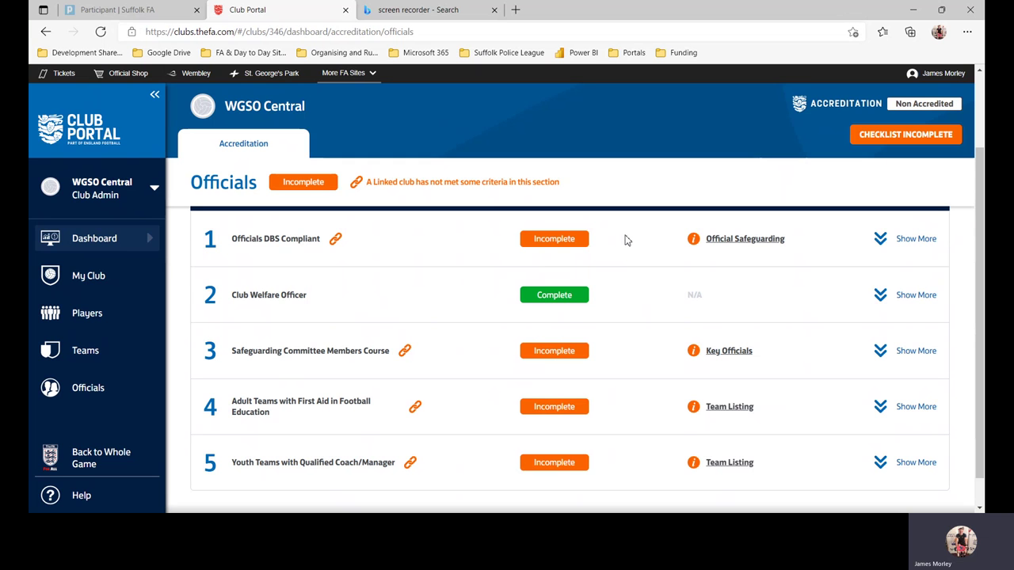
mouse_move(697, 239)
scroll(632, 301, "down", 1)
scroll(632, 300, "down", 1)
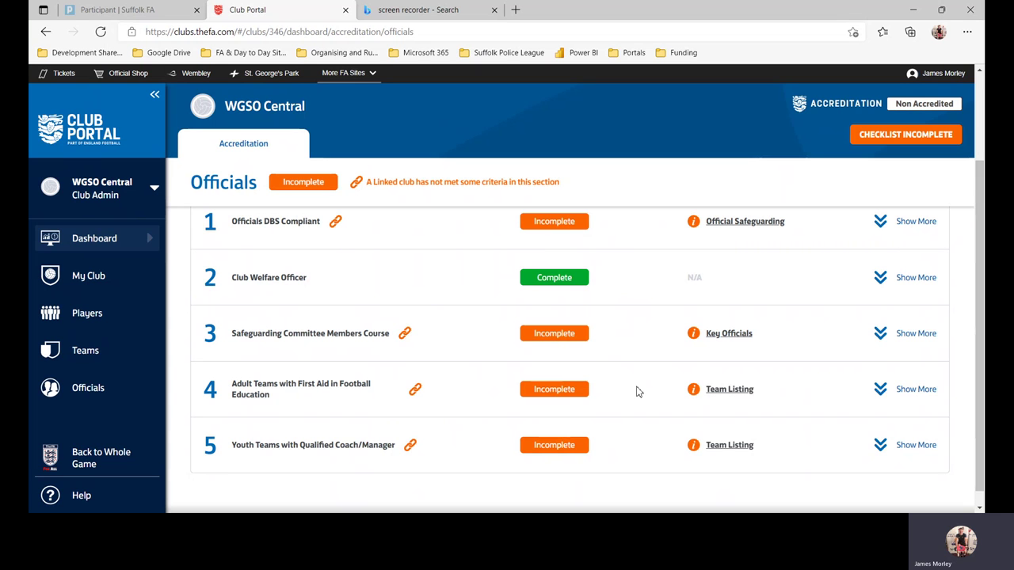
mouse_move(693, 388)
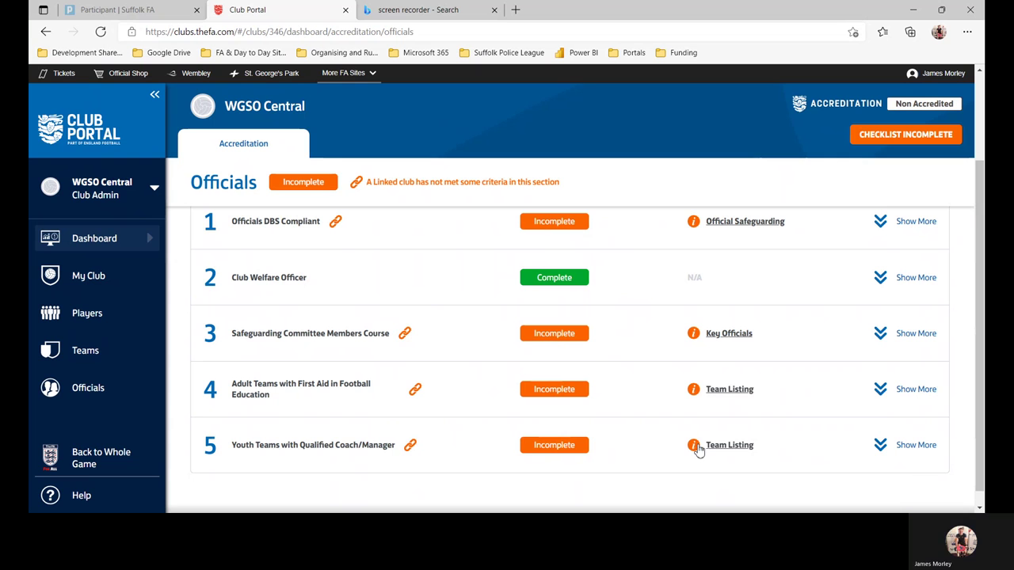
mouse_move(693, 445)
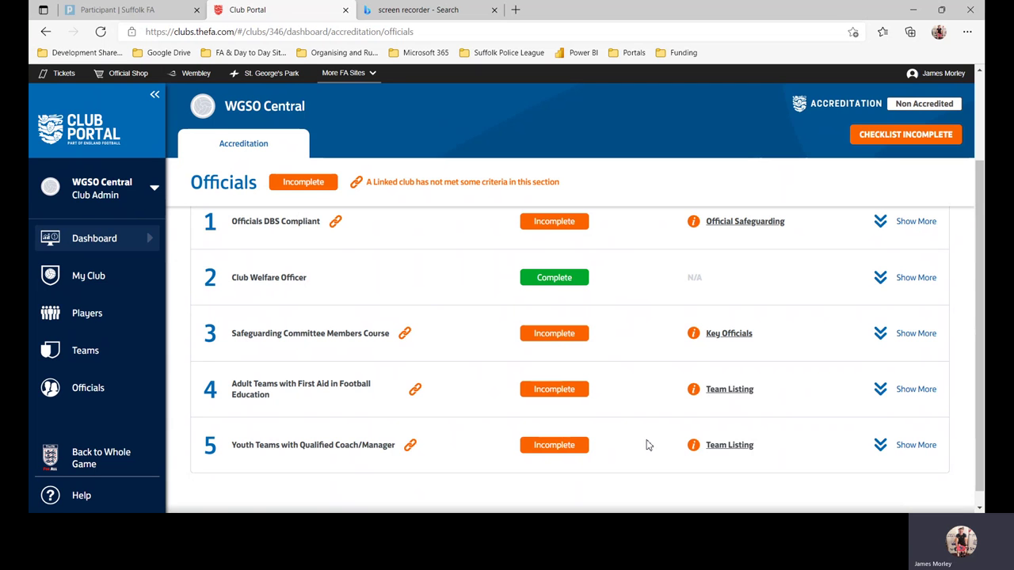
scroll(646, 445, "up", 5)
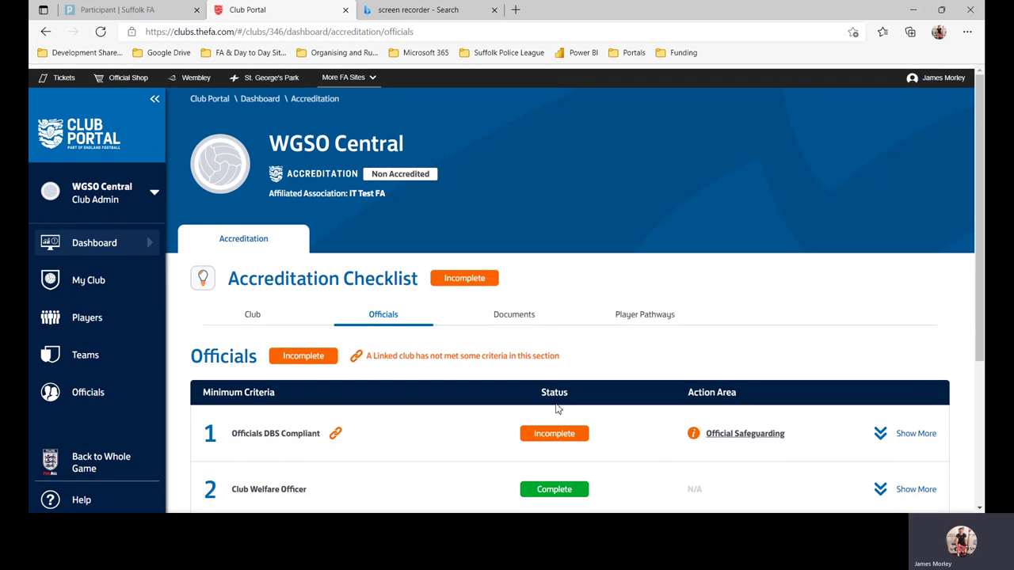
scroll(468, 410, "down", 3)
- Open the Documents section of the accreditation checklist and review its criteria from Club Rules to Club Accounts
scroll(473, 339, "up", 5)
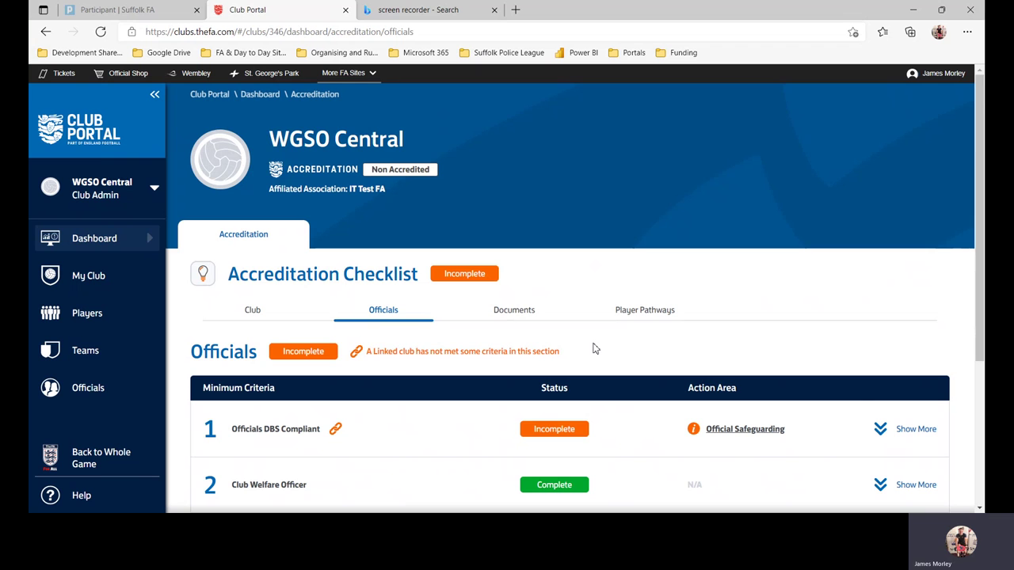
left_click(509, 315)
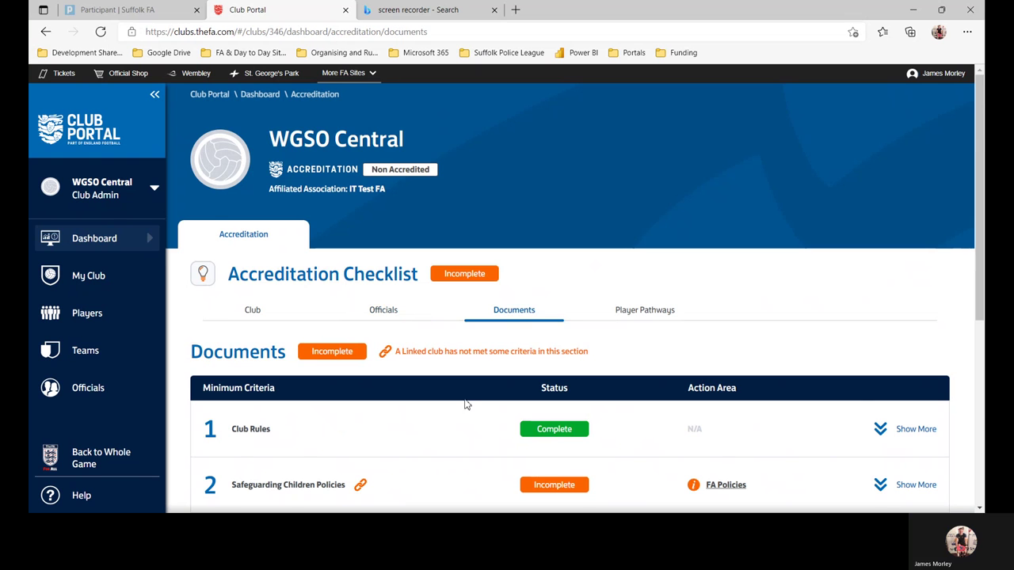
scroll(449, 425, "down", 3)
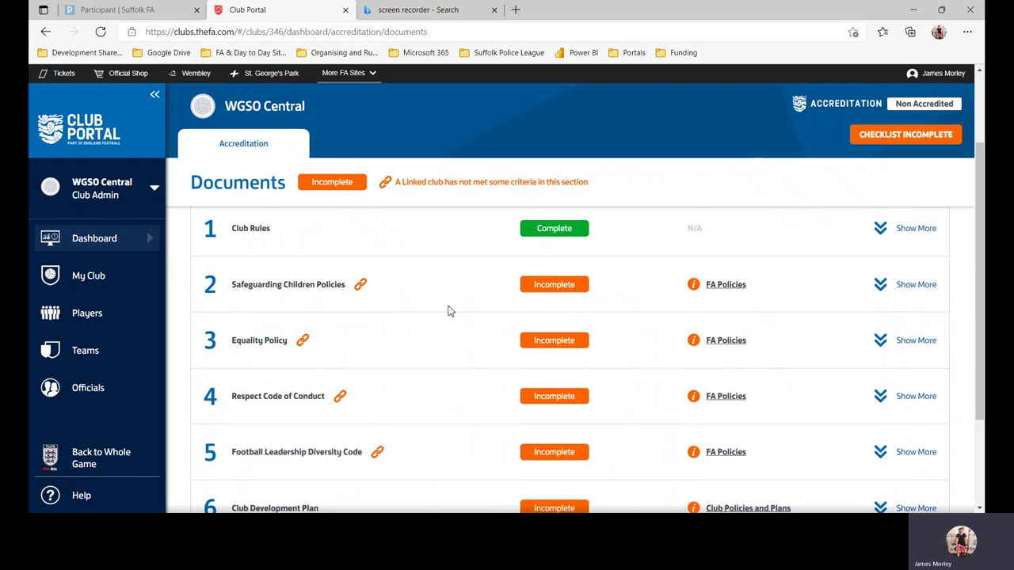
scroll(447, 310, "down", 1)
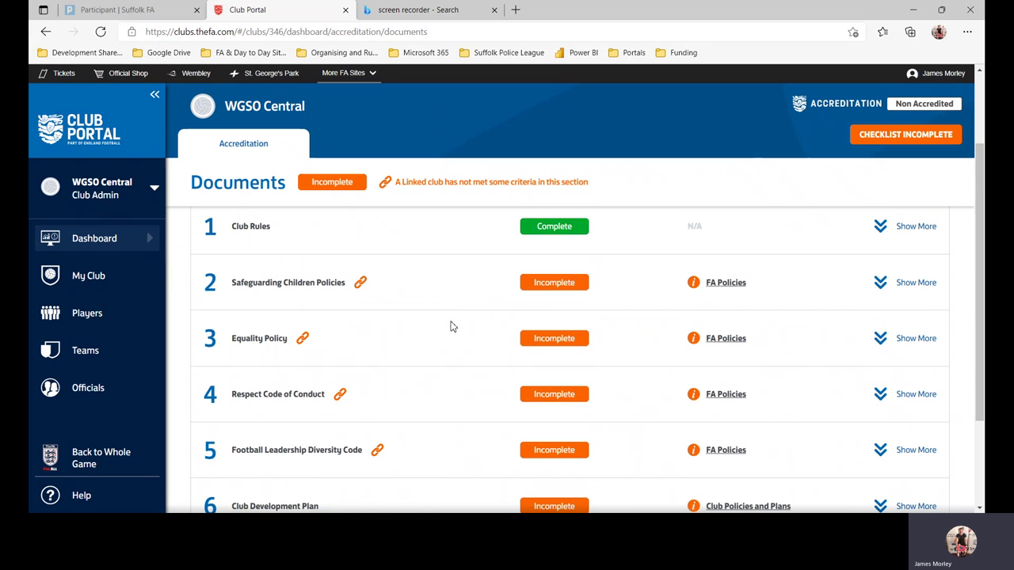
scroll(456, 311, "up", 1)
scroll(456, 312, "down", 3)
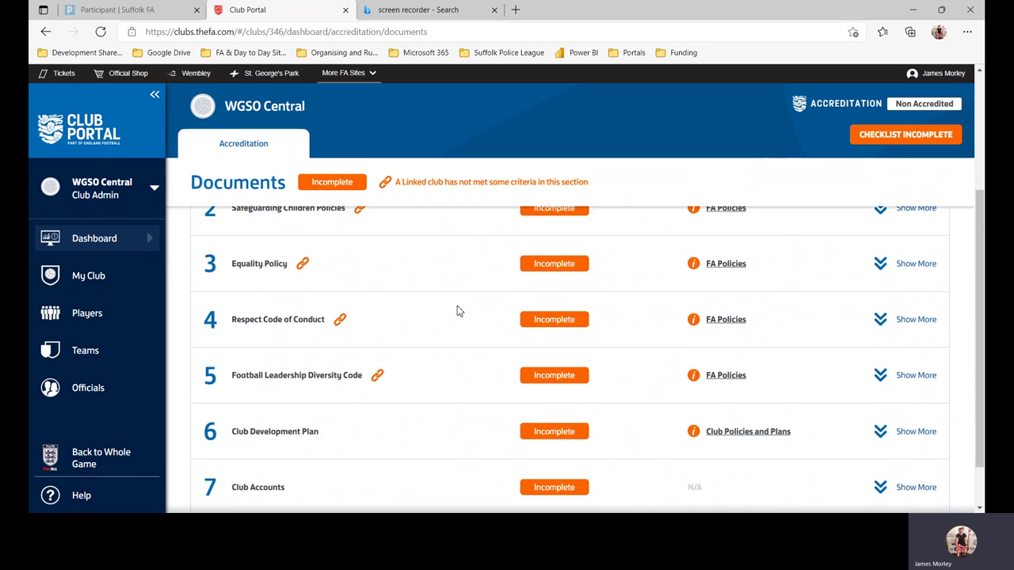
scroll(456, 311, "up", 3)
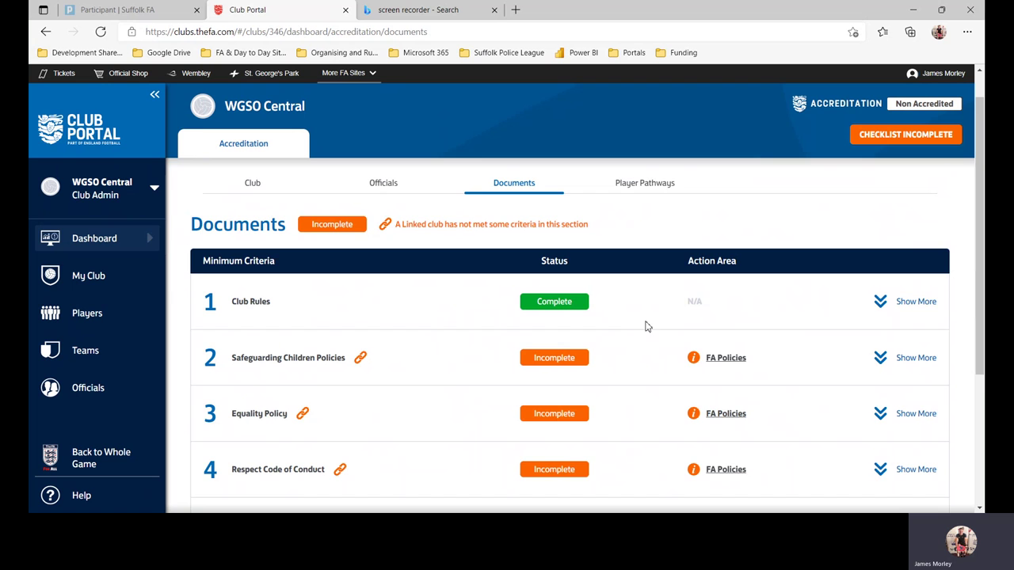
scroll(645, 325, "down", 1)
scroll(645, 324, "down", 1)
scroll(645, 325, "down", 1)
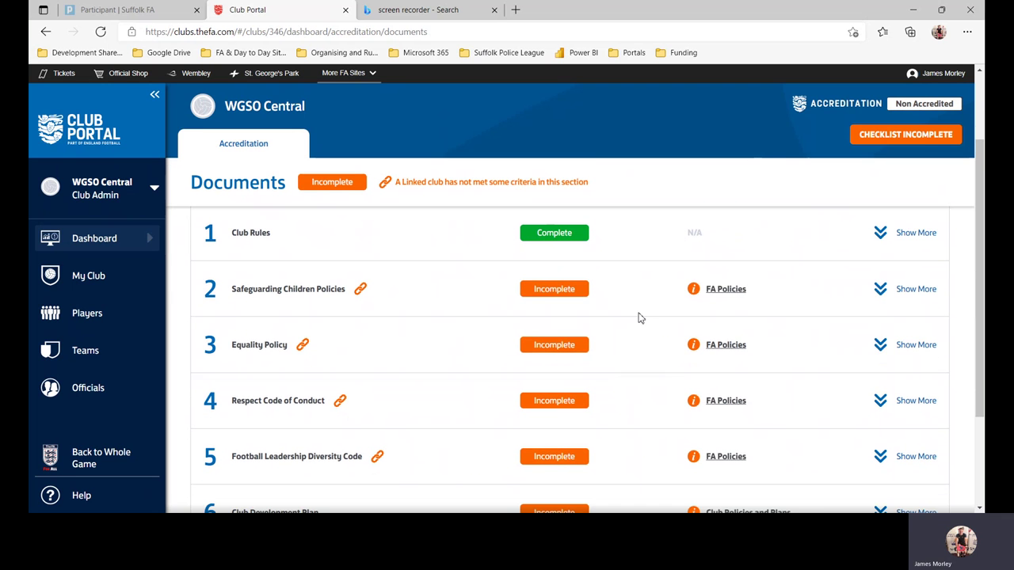
scroll(649, 363, "down", 1)
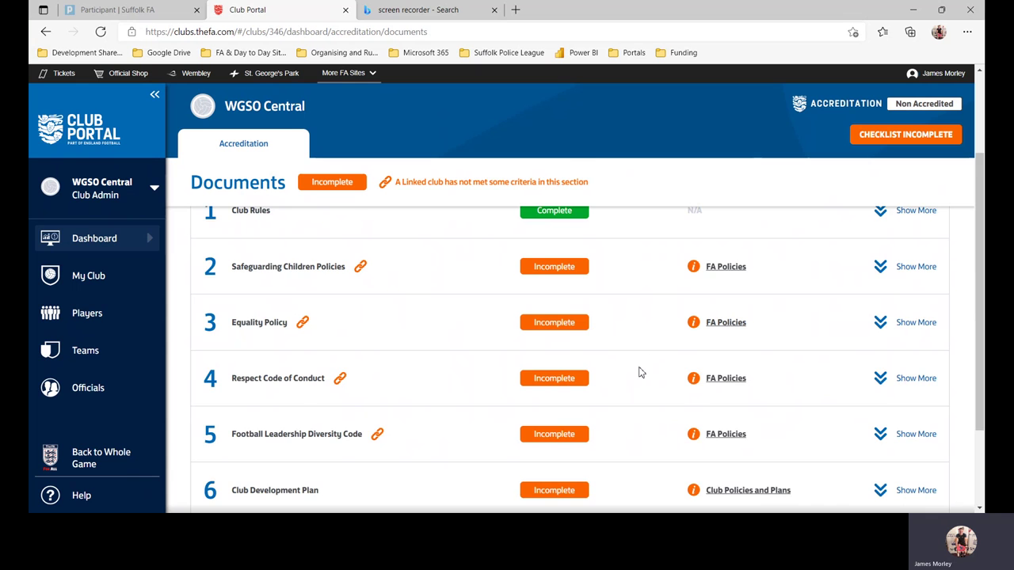
scroll(638, 369, "down", 1)
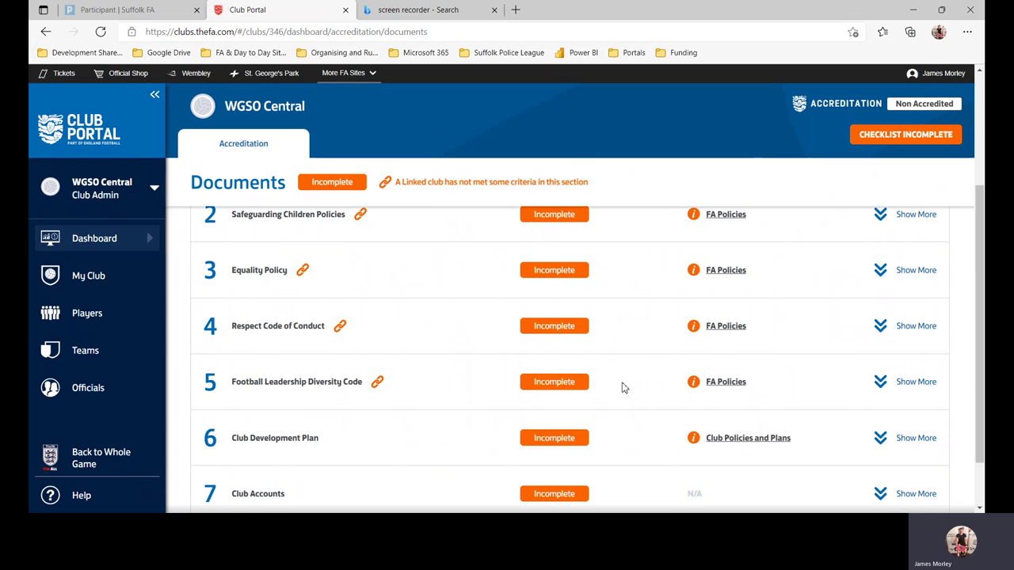
scroll(622, 388, "down", 1)
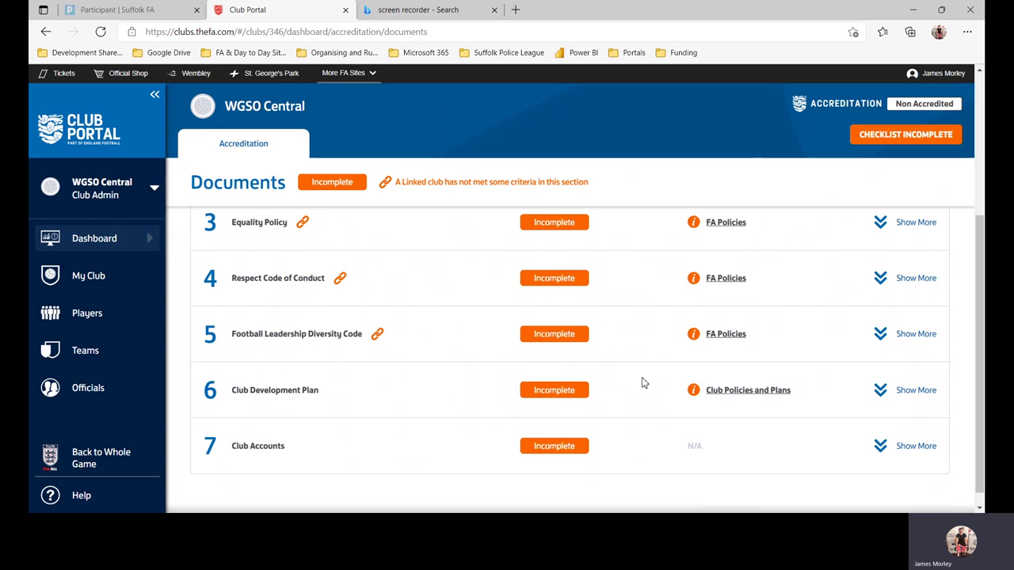
- View the details of the Club Accounts criterion and collapse them again
left_click(886, 447)
scroll(889, 450, "down", 1)
scroll(889, 450, "down", 1)
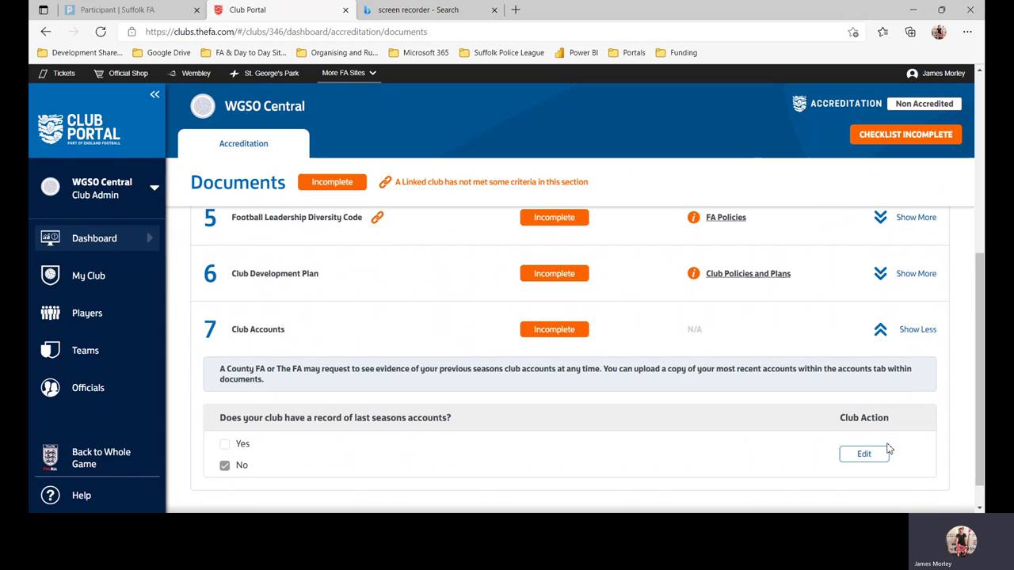
left_click(882, 332)
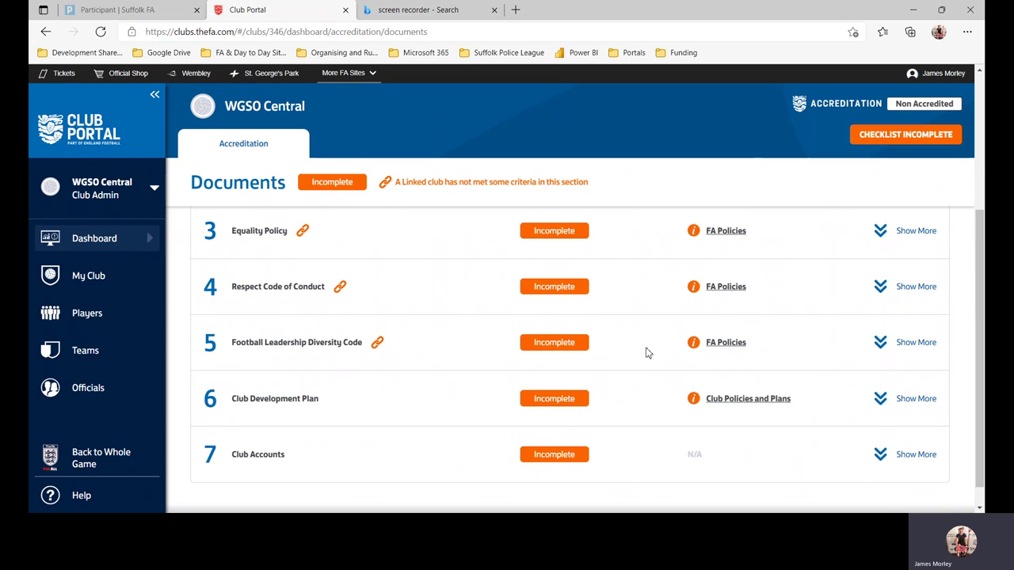
- Open the Player Pathways section and review the male, female and disability pathway criteria
scroll(646, 352, "up", 1)
scroll(661, 364, "up", 2)
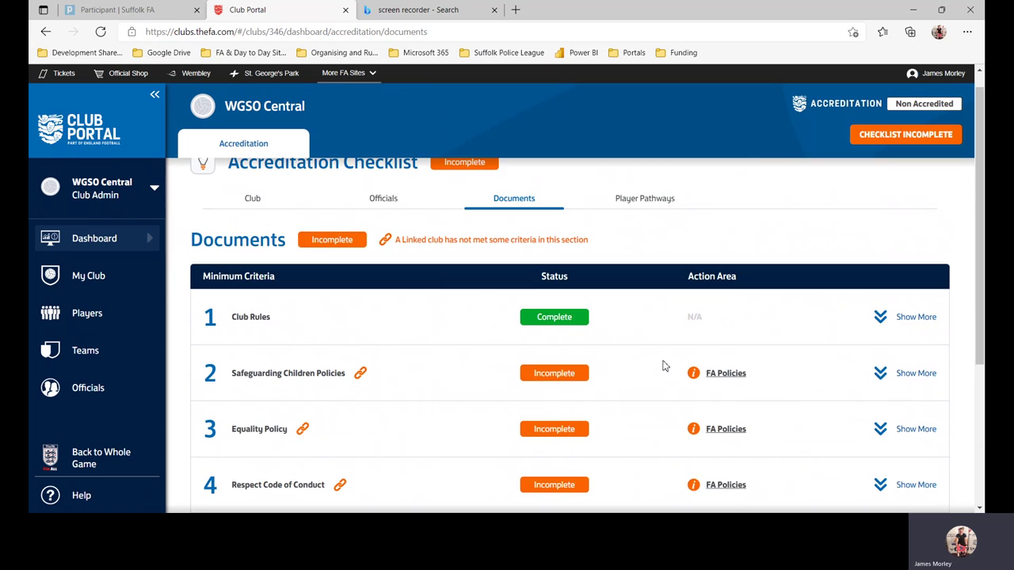
scroll(475, 299, "up", 2)
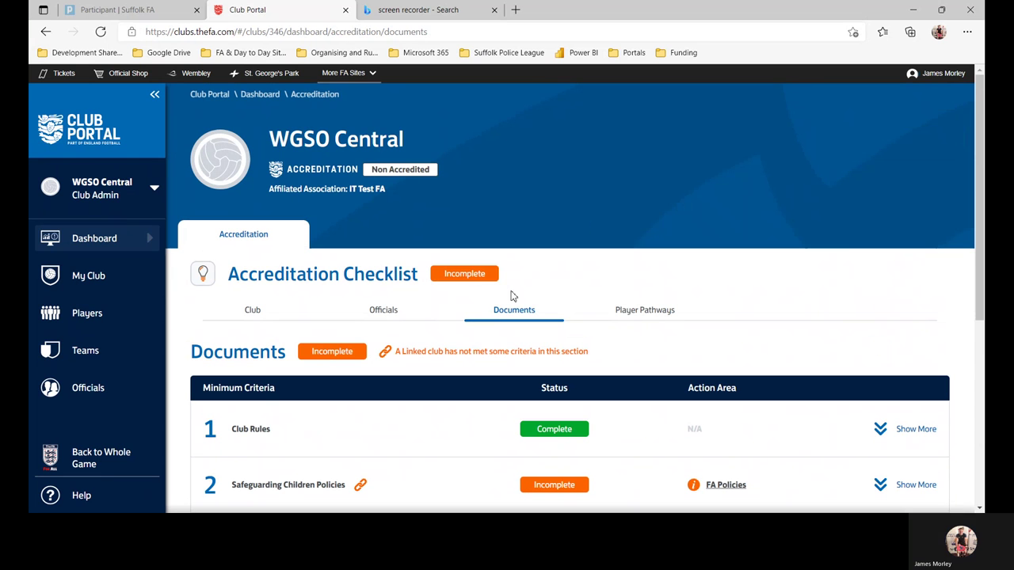
left_click(631, 310)
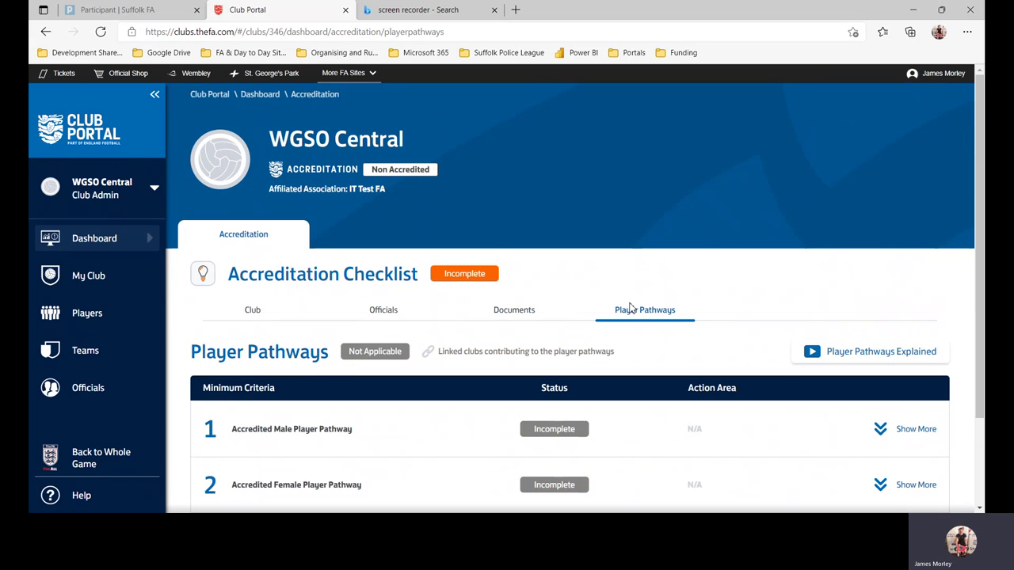
scroll(632, 309, "down", 1)
scroll(632, 309, "up", 1)
scroll(718, 337, "down", 1)
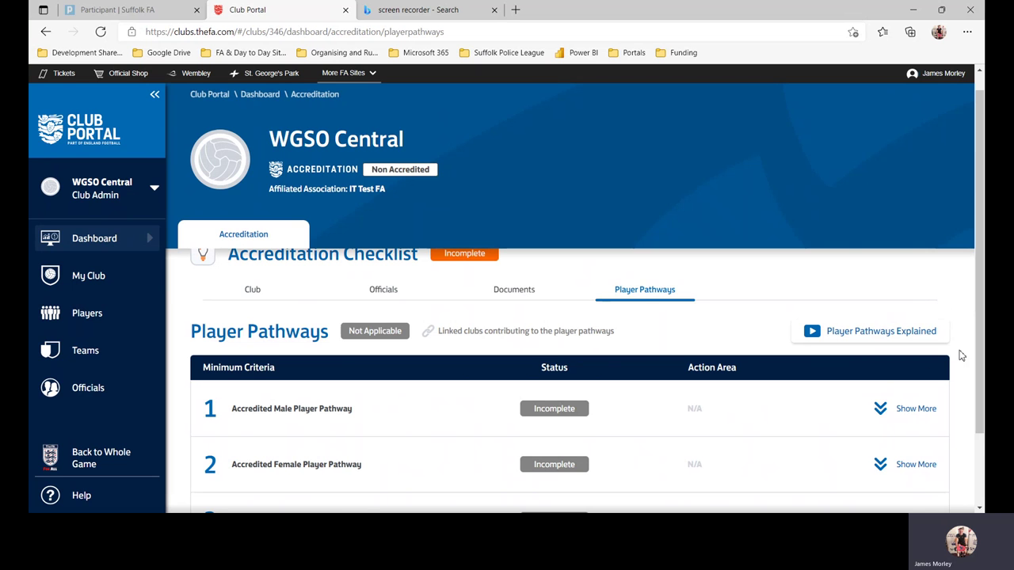
scroll(711, 366, "down", 3)
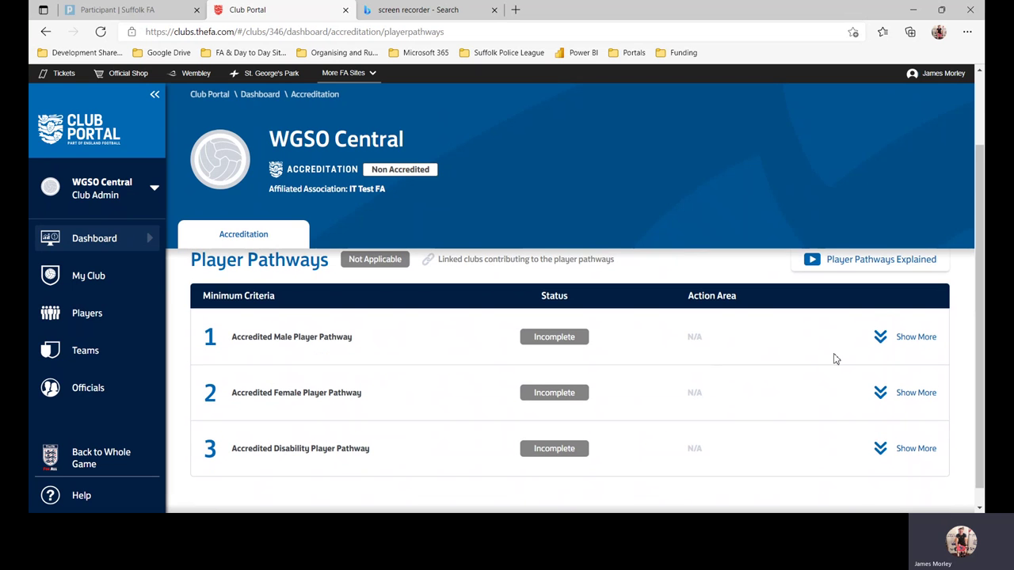
- Expand the Accredited Male Player Pathway criterion and examine its youth age group and adult team requirements
left_click(879, 339)
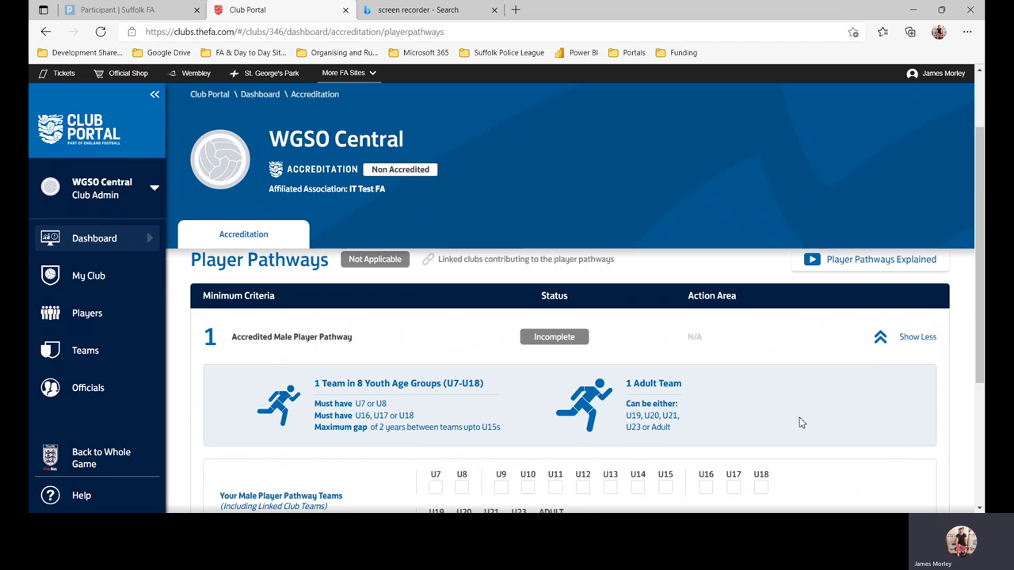
scroll(800, 423, "down", 3)
scroll(800, 422, "up", 2)
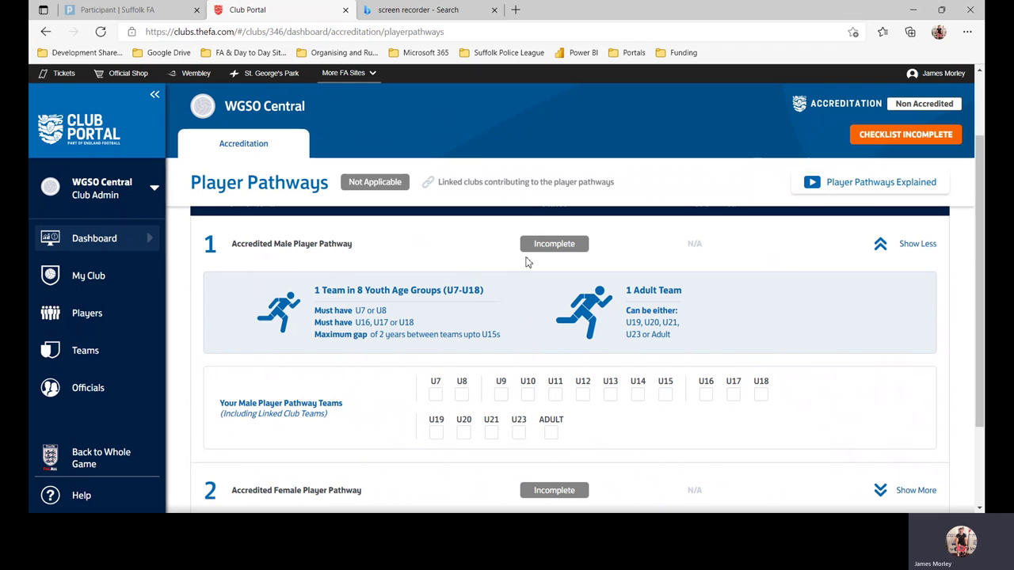
- Collapse the male pathway details, expand the Accredited Female Player Pathway criterion and examine its youth age group requirements
left_click(880, 246)
left_click(879, 377)
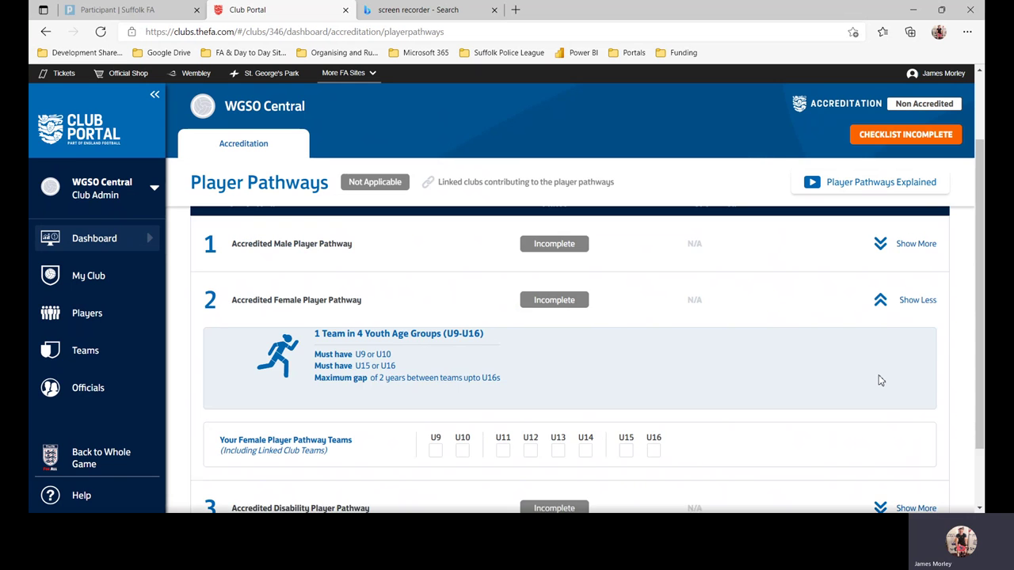
scroll(879, 380, "down", 1)
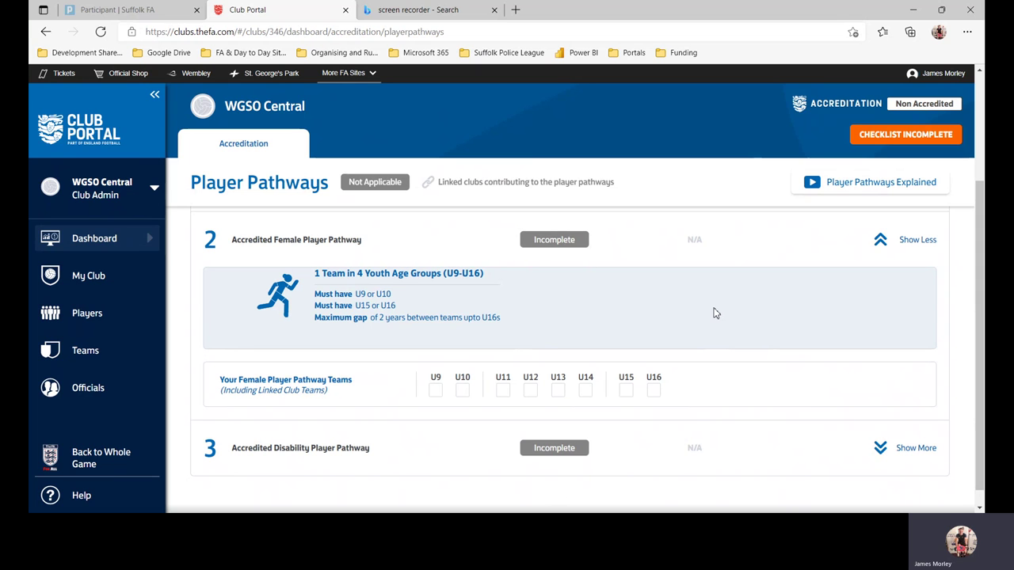
scroll(714, 313, "up", 1)
scroll(714, 313, "down", 1)
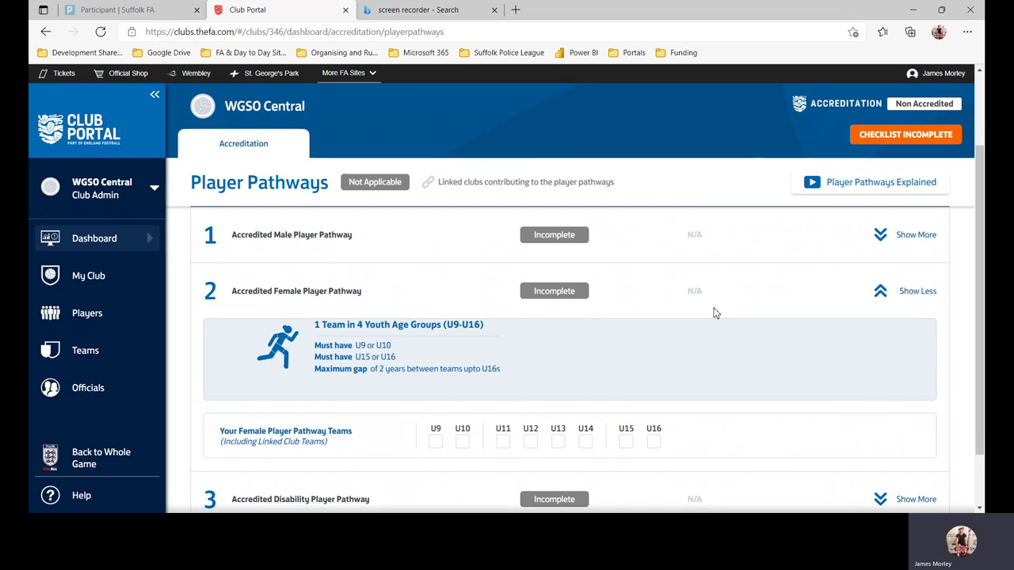
scroll(713, 312, "down", 1)
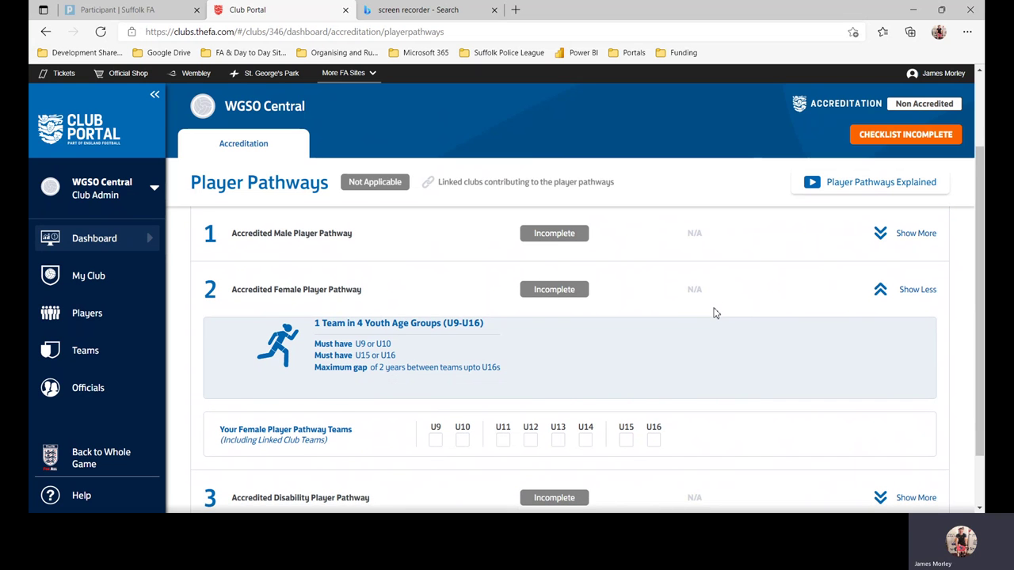
scroll(715, 313, "down", 1)
scroll(715, 312, "down", 1)
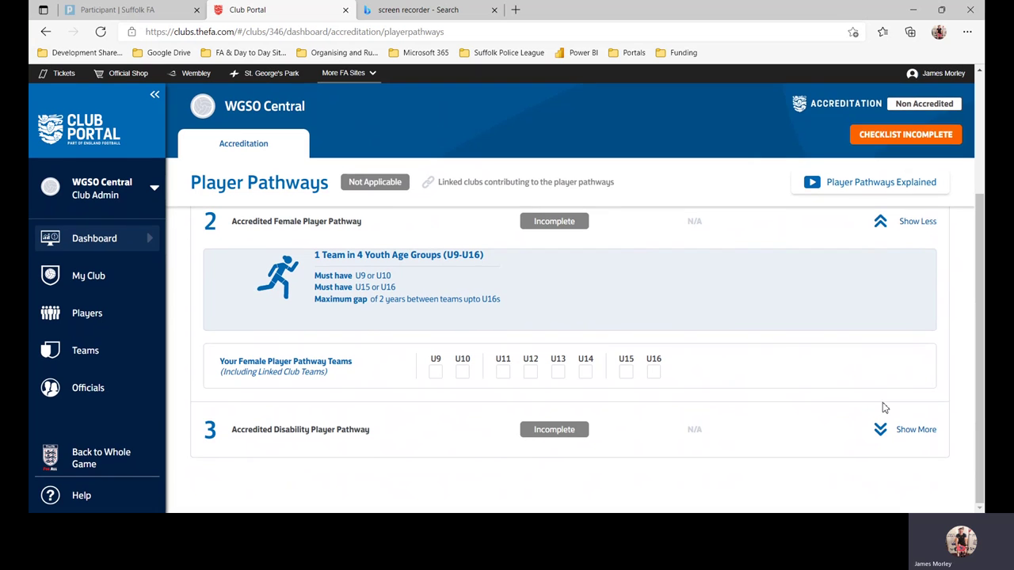
- Expand the Accredited Disability Player Pathway criterion, collapse the female pathway details and examine the disability age grouping requirements
right_click(885, 428)
left_click(740, 415)
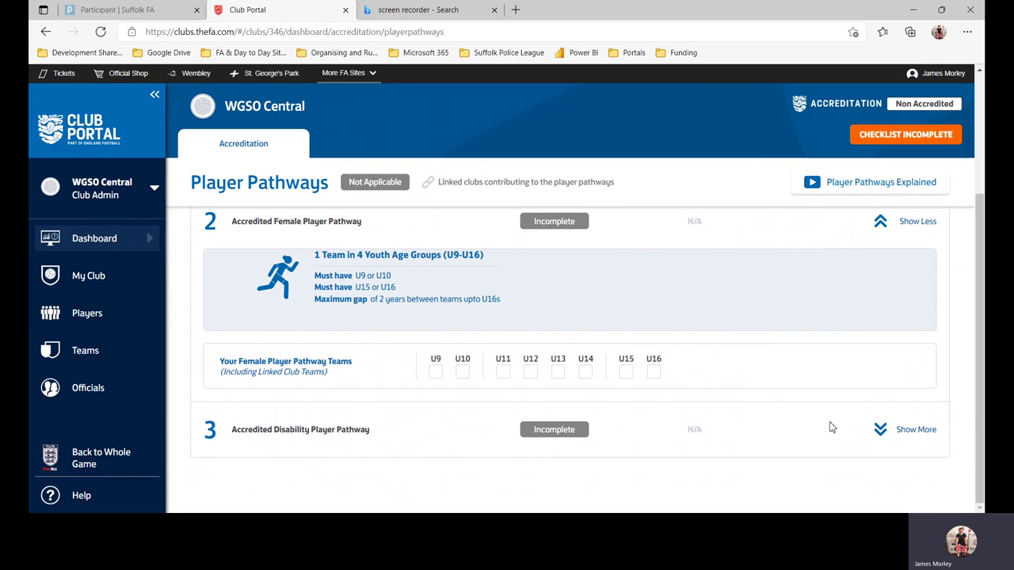
left_click(888, 431)
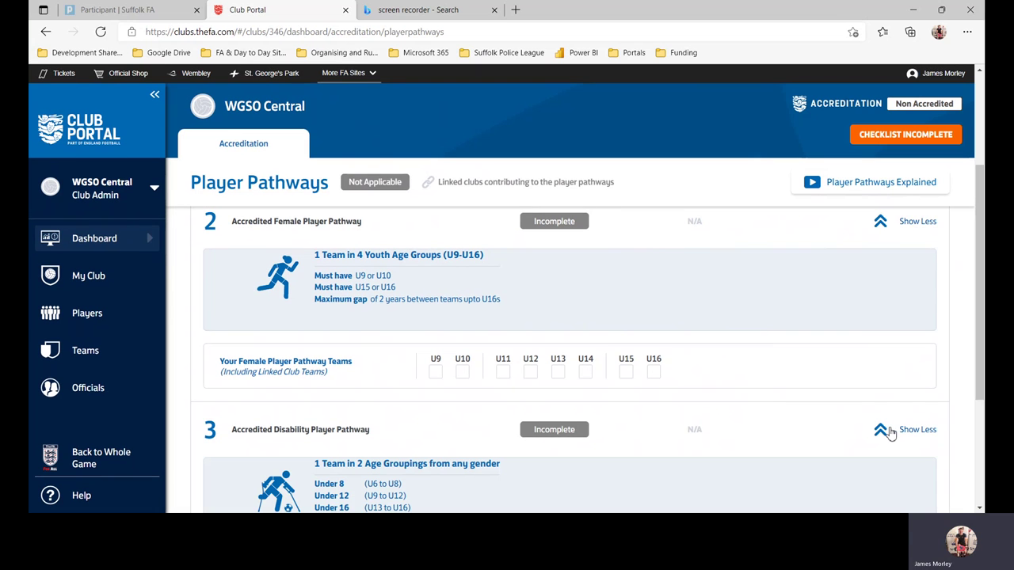
left_click(885, 225)
scroll(584, 387, "down", 1)
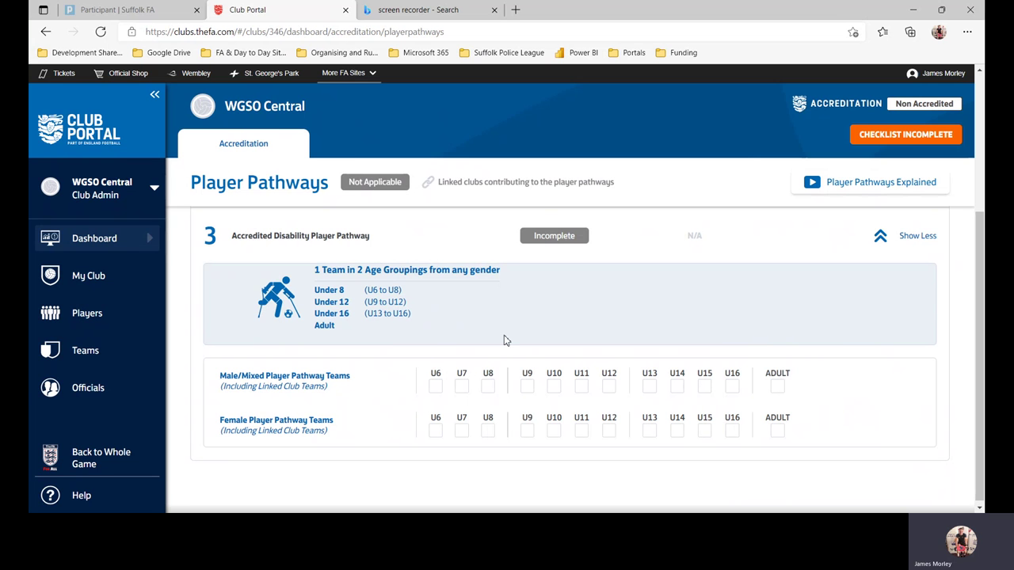
scroll(504, 339, "up", 1)
scroll(504, 340, "up", 3)
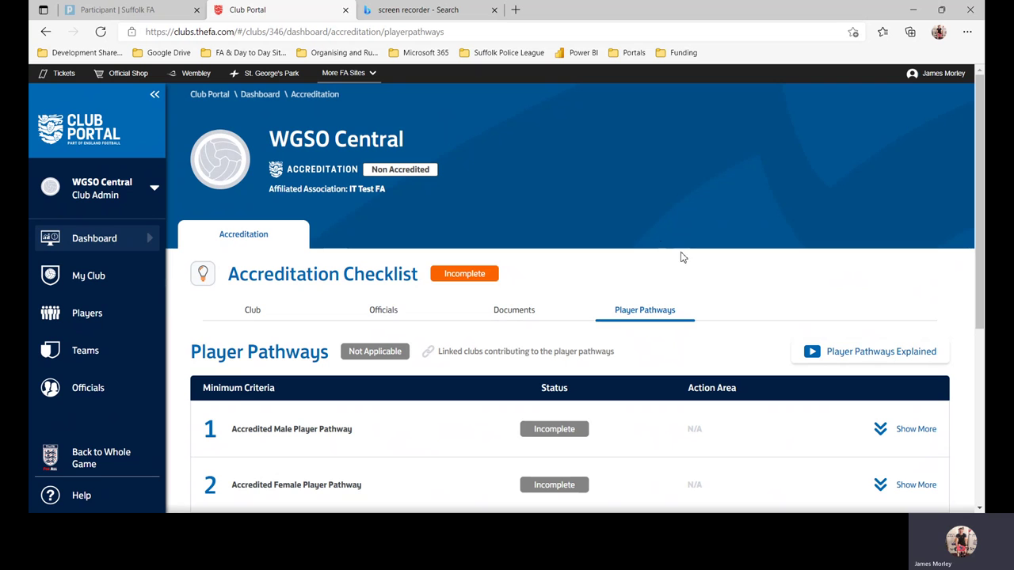